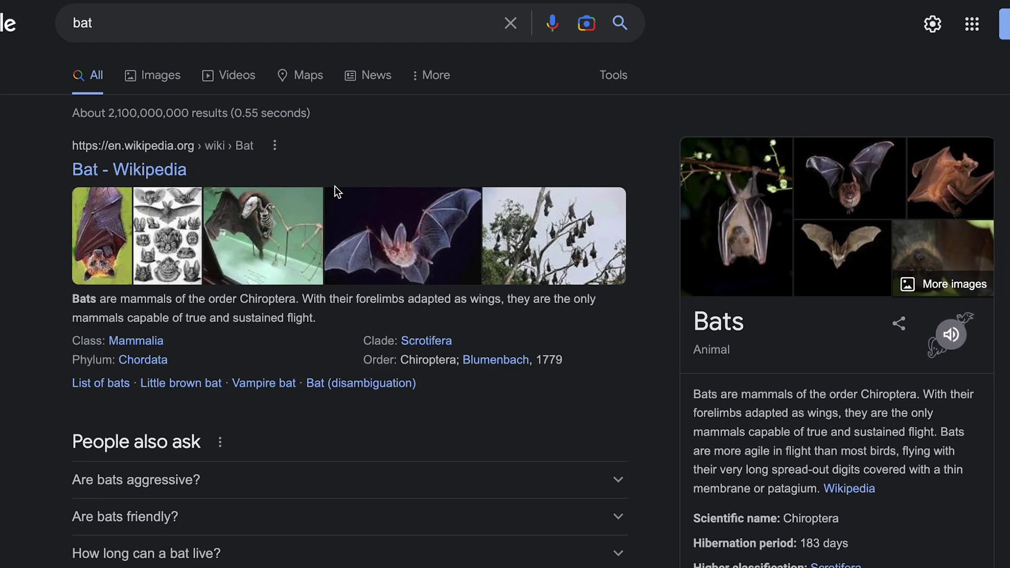
{"action": "scroll", "coordinate": [231, 233], "scroll_direction": "down", "scroll_amount": 4}
{"action": "scroll", "coordinate": [231, 232], "scroll_direction": "up", "scroll_amount": 4}
Step: Search Google for 'buy baseball bat', then 'baseball bat -sale' to exclude sale pages
{"action": "left_click", "coordinate": [435, 76]}
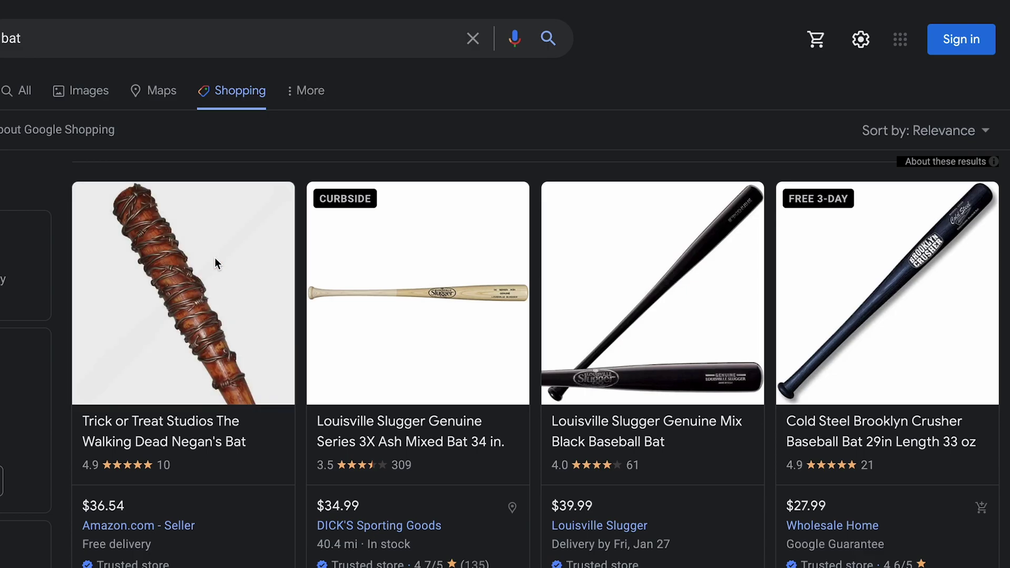
{"action": "scroll", "coordinate": [653, 289], "scroll_direction": "down", "scroll_amount": 5}
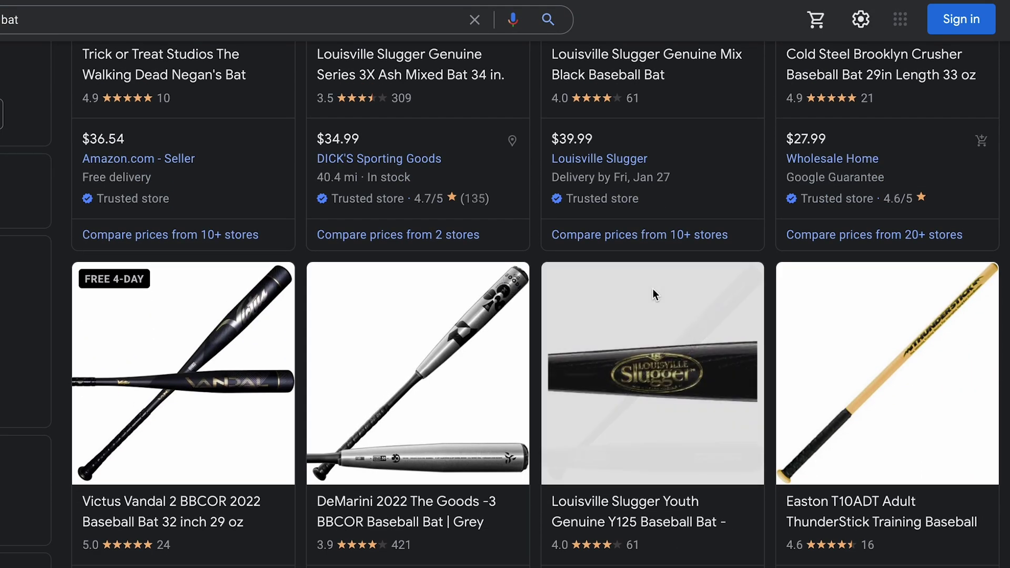
{"action": "scroll", "coordinate": [653, 294], "scroll_direction": "down", "scroll_amount": 3}
{"action": "scroll", "coordinate": [653, 295], "scroll_direction": "down", "scroll_amount": 2}
{"action": "scroll", "coordinate": [653, 295], "scroll_direction": "down", "scroll_amount": 3}
{"action": "scroll", "coordinate": [653, 295], "scroll_direction": "down", "scroll_amount": 2}
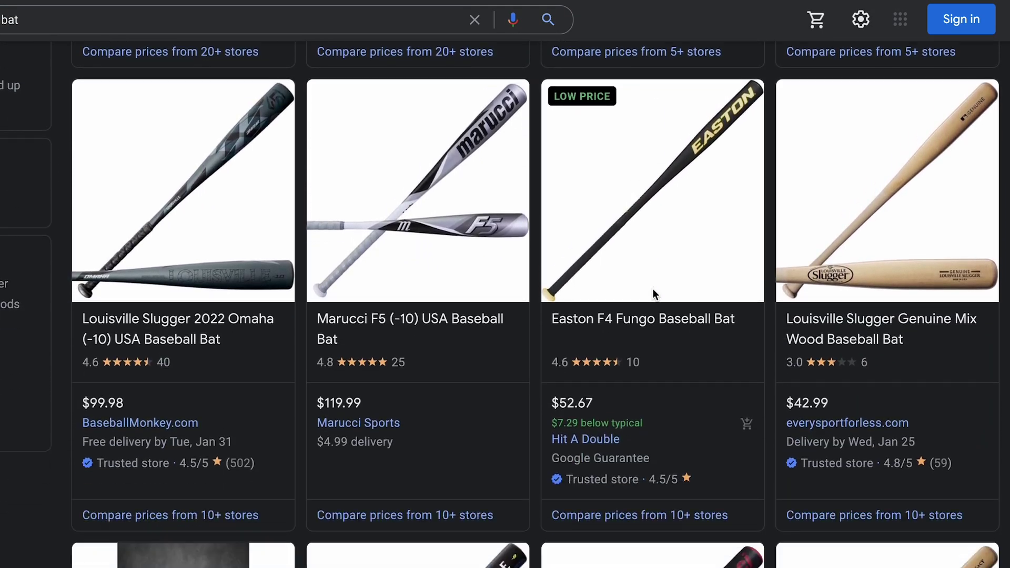
{"action": "scroll", "coordinate": [653, 288], "scroll_direction": "down", "scroll_amount": 5}
{"action": "scroll", "coordinate": [653, 288], "scroll_direction": "down", "scroll_amount": 4}
{"action": "scroll", "coordinate": [653, 289], "scroll_direction": "up", "scroll_amount": 1}
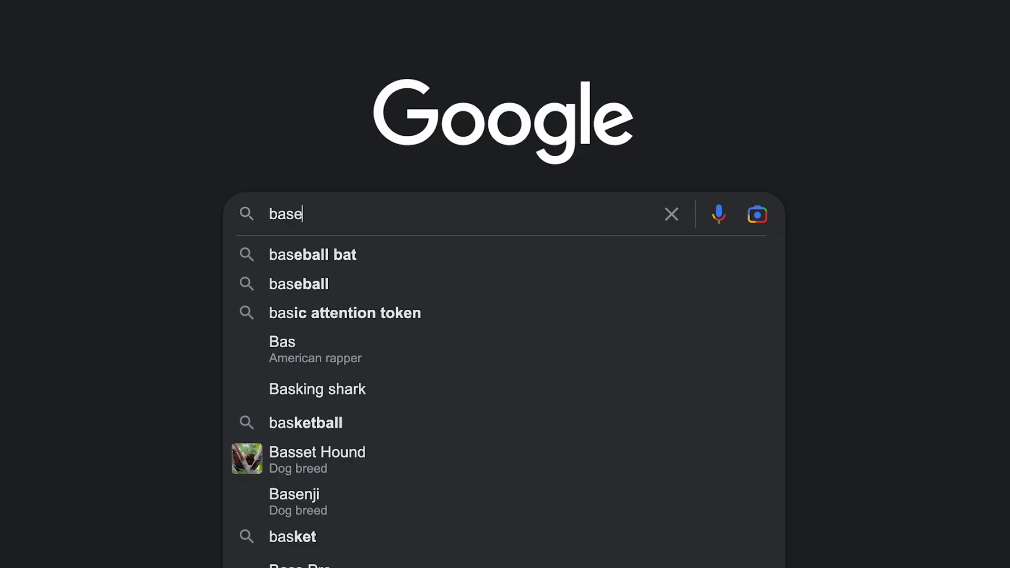
{"action": "type", "text": "ball bat"}
{"action": "key", "text": "ctrl+a"}
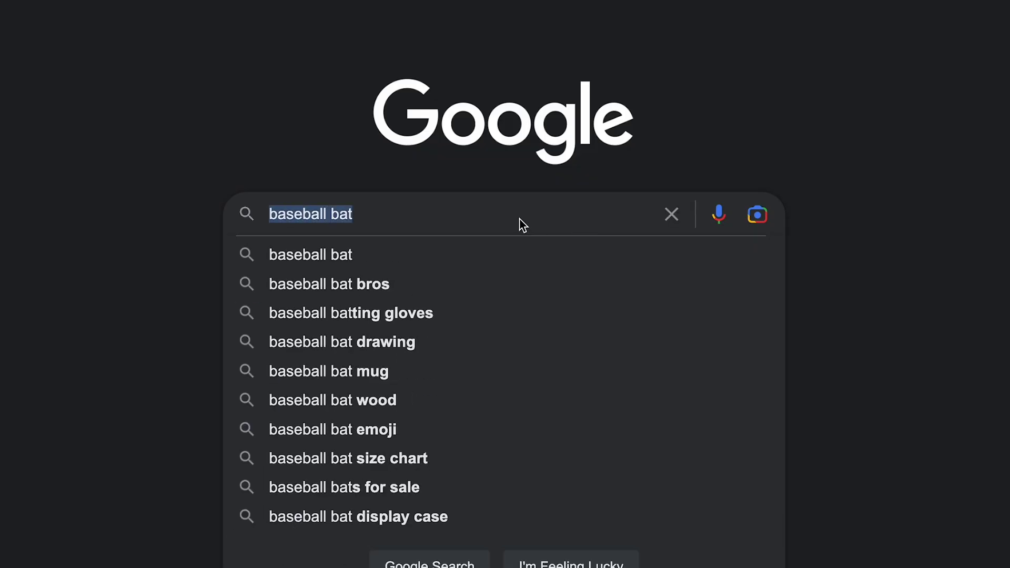
{"action": "key", "text": "BackSpace"}
{"action": "type", "text": "buy baseball bat"}
{"action": "key", "text": "Return"}
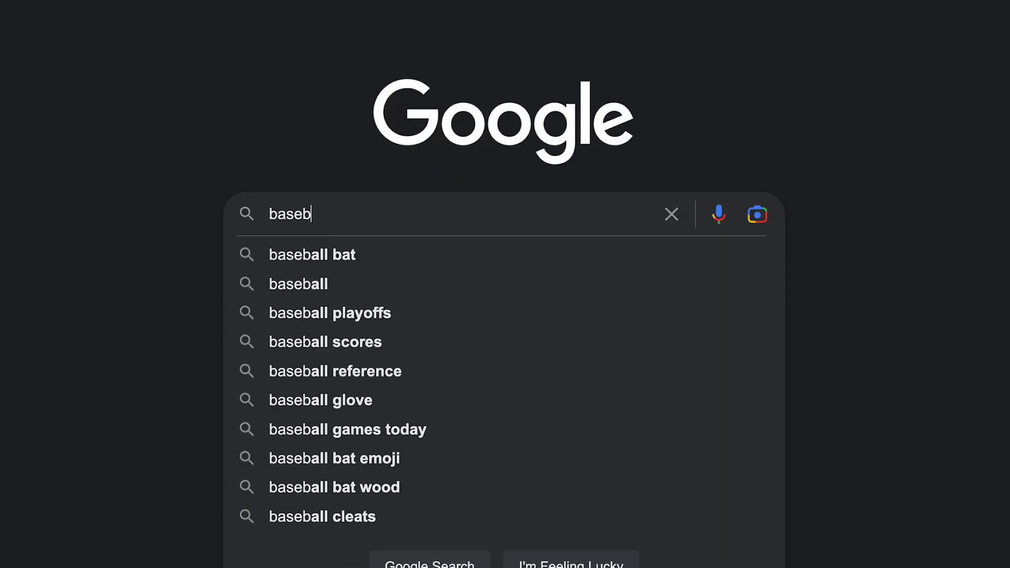
{"action": "type", "text": "all bat -sale"}
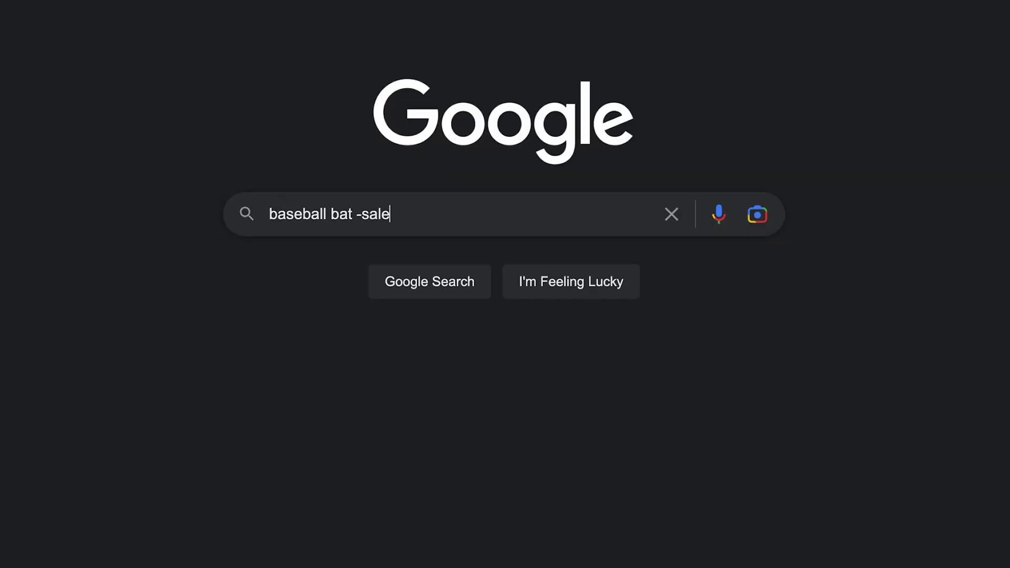
{"action": "key", "text": "Return"}
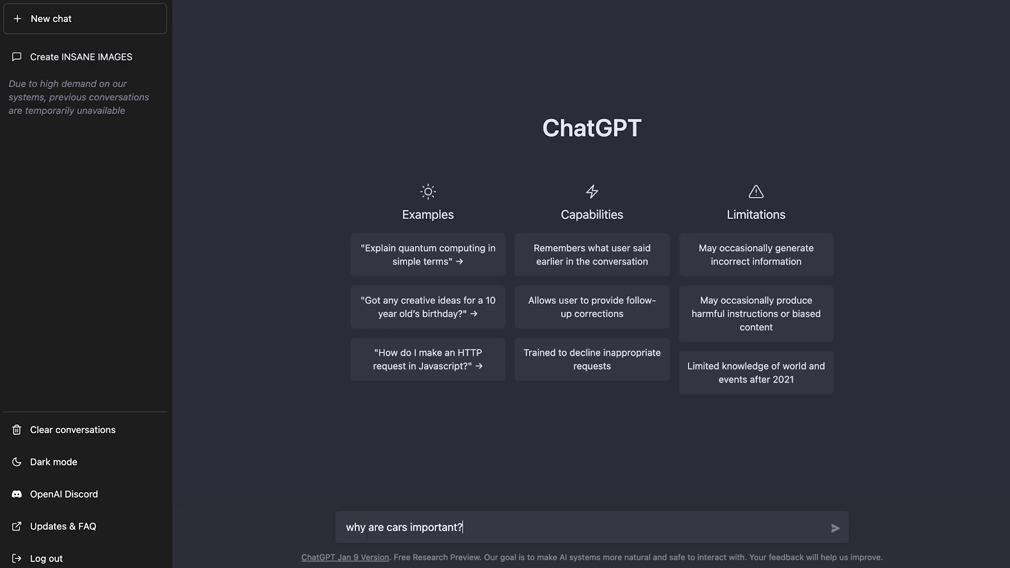
Step: Ask ChatGPT 'why are cars important?', then follow up with 'on the other hand?'
{"action": "key", "text": "Return"}
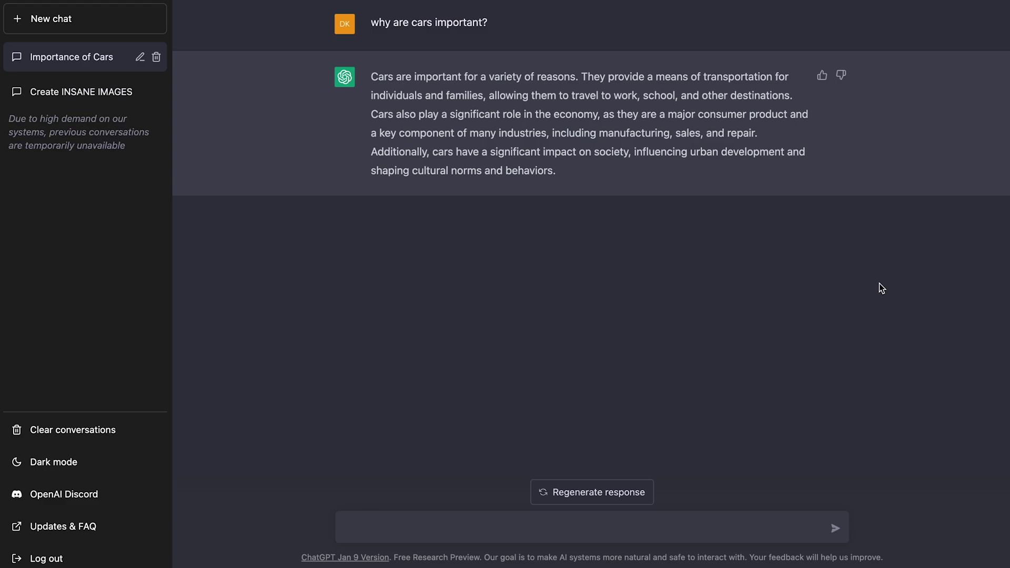
{"action": "left_click", "coordinate": [368, 527]}
{"action": "type", "text": "on the other hand"}
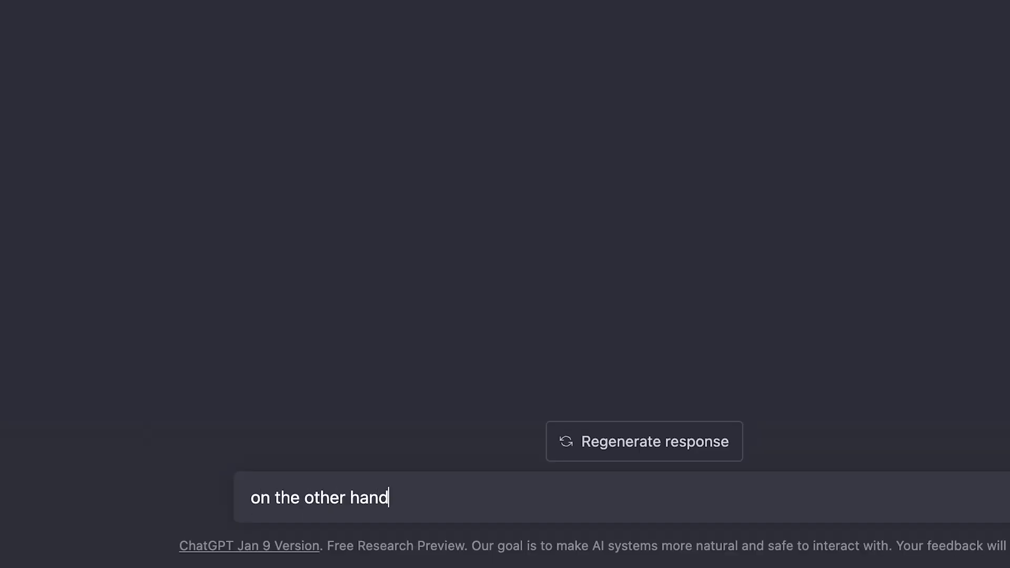
{"action": "type", "text": "?"}
{"action": "key", "text": "Return"}
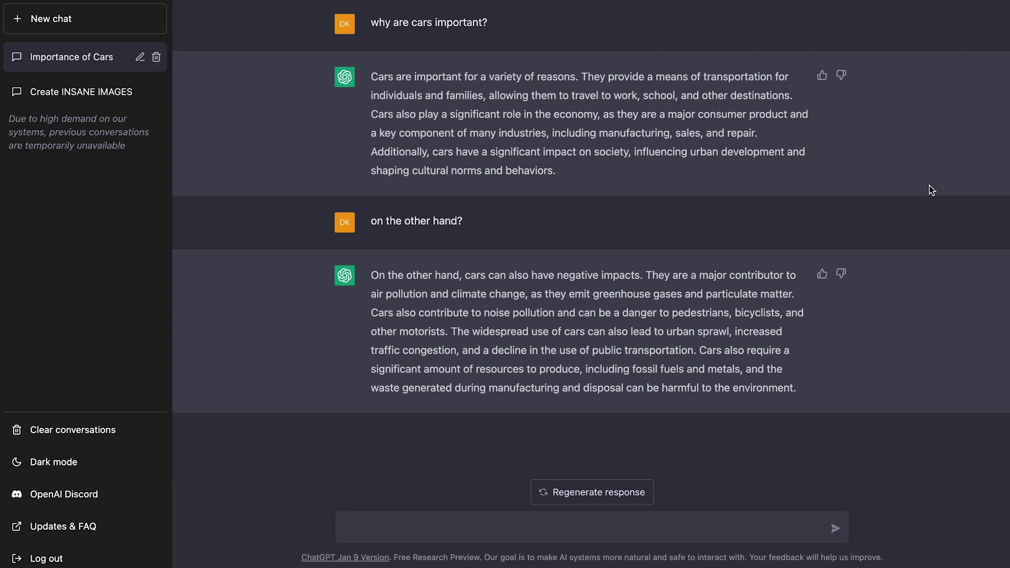
{"action": "type", "text": "make"}
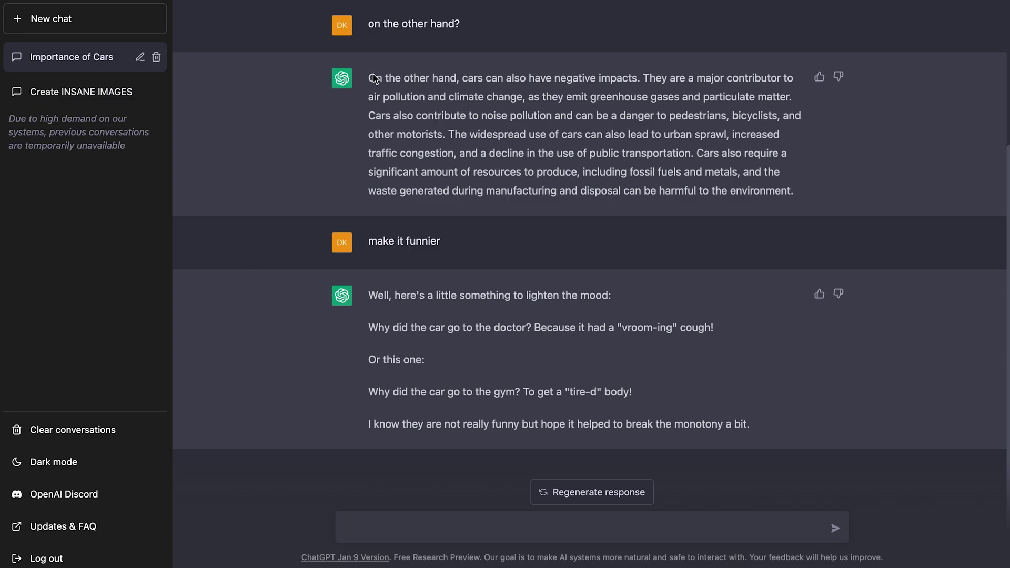
Step: Highlight the negative-impacts paragraph and send 'why are cars negative and make the response funny'
{"action": "left_click_drag", "start_coordinate": [369, 78], "coordinate": [528, 209]}
{"action": "left_click", "coordinate": [383, 421]}
{"action": "type", "text": "why ar"}
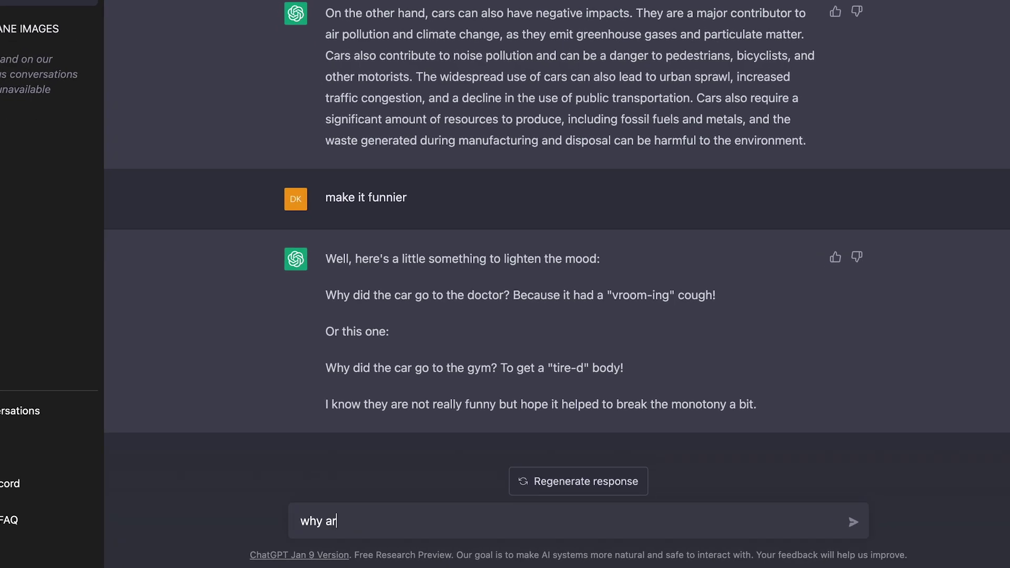
{"action": "type", "text": "e ca"}
{"action": "type", "text": "rs negativ"}
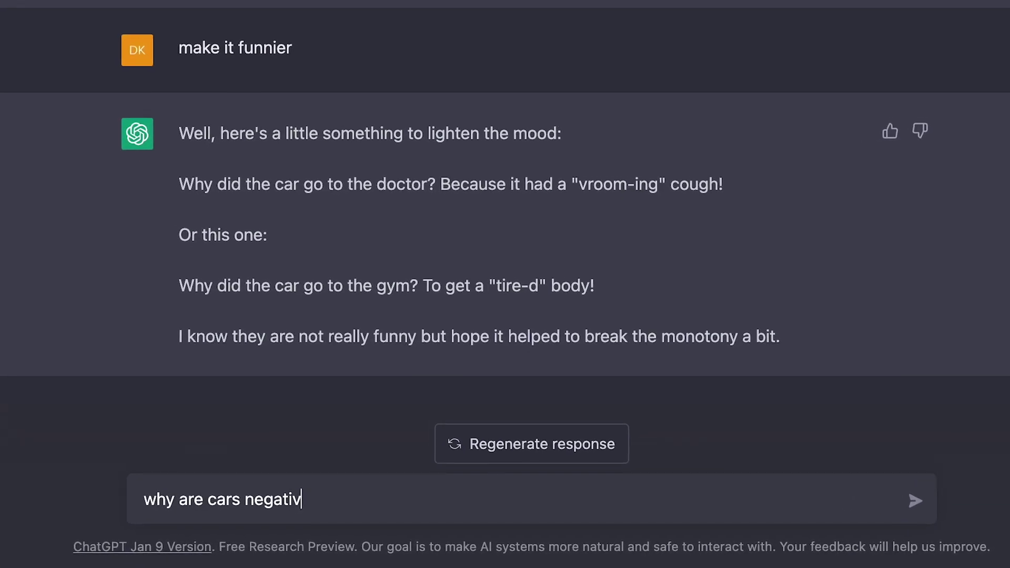
{"action": "type", "text": "e and"}
{"action": "type", "text": " make the respose"}
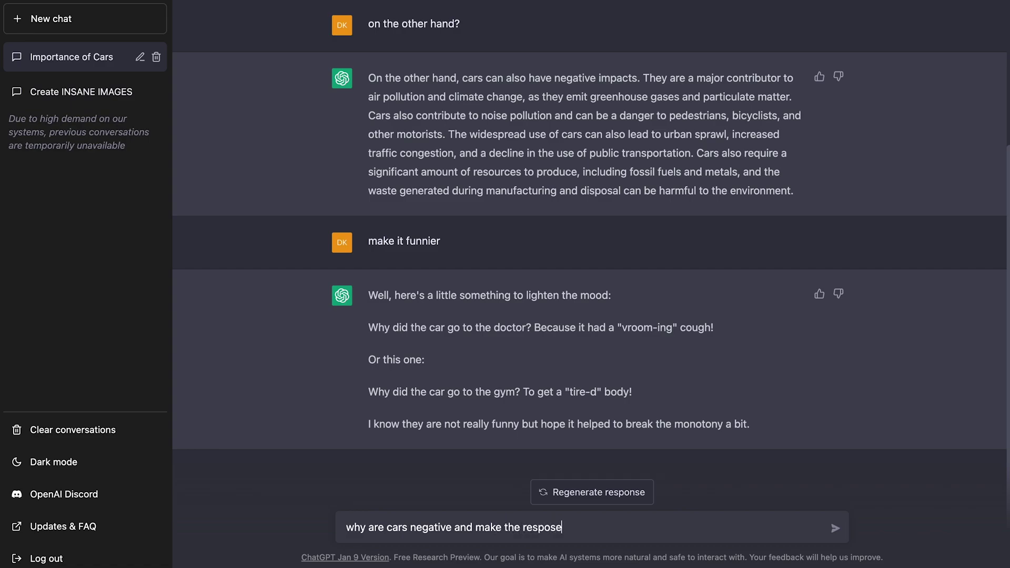
{"action": "key", "text": "BackSpace"}
{"action": "key", "text": "BackSpace"}
{"action": "type", "text": "nse funny"}
{"action": "key", "text": "Return"}
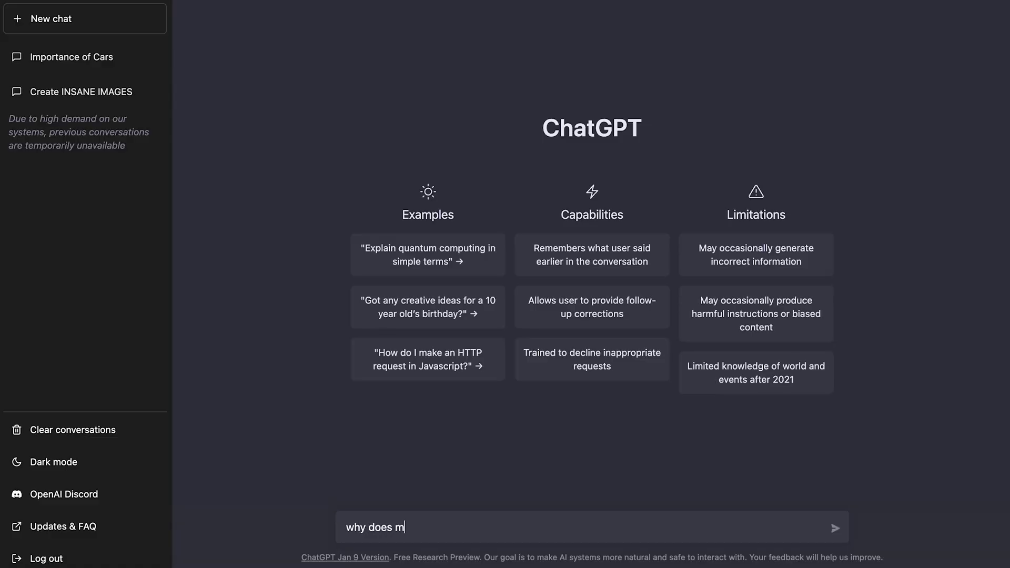
{"action": "type", "text": "y car shake when i "}
{"action": "type", "text": "apply the brakes?"}
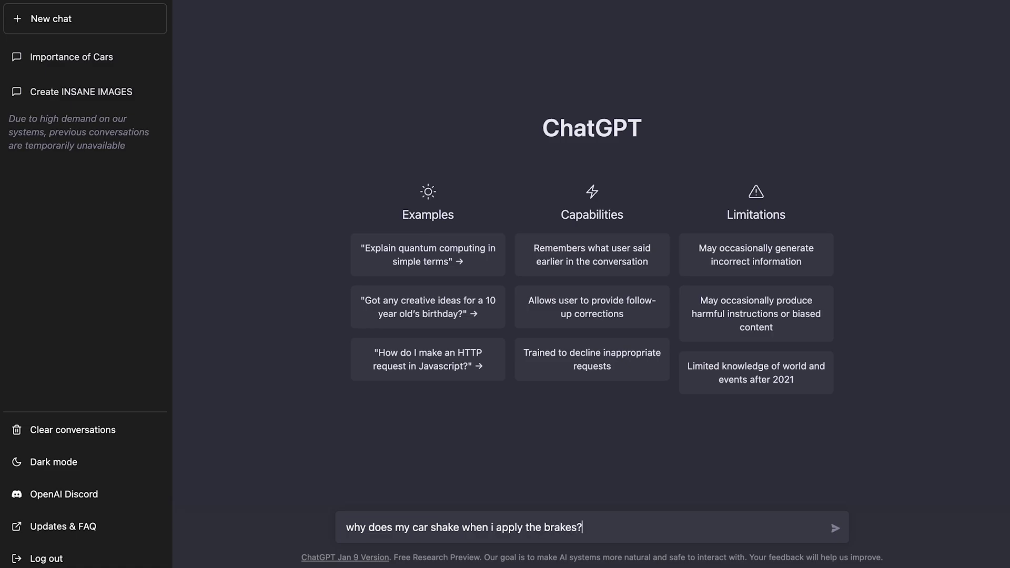
Step: Ask why the car shakes when braking, then request 'give me that response as a mechanic'
{"action": "key", "text": "Return"}
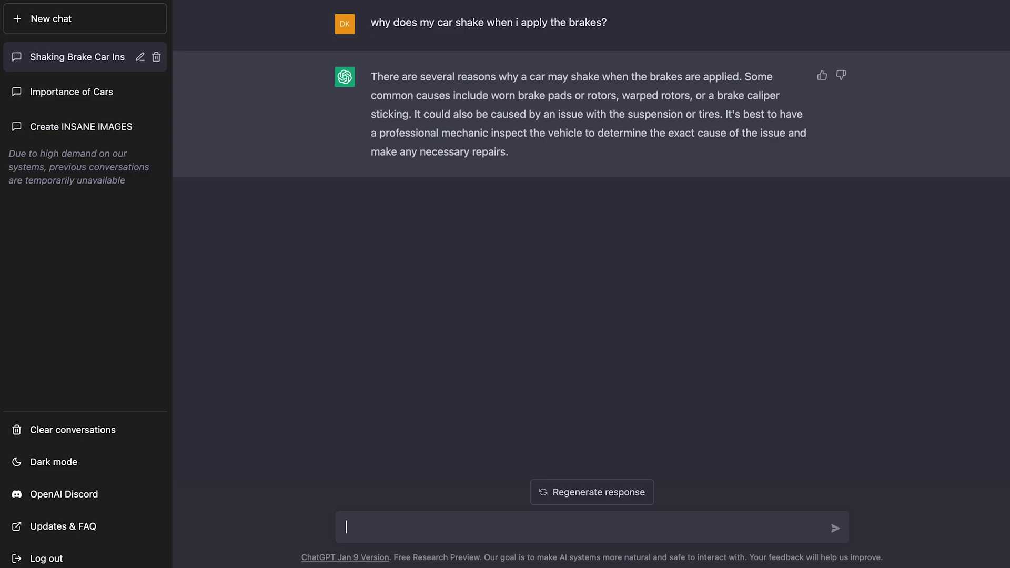
{"action": "type", "text": "give m"}
{"action": "type", "text": "e that response as a"}
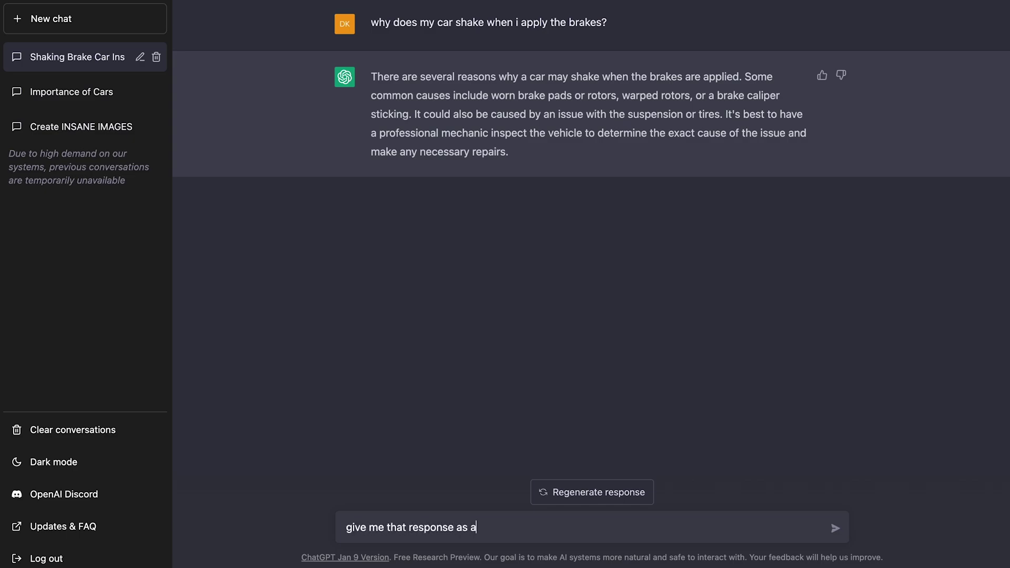
{"action": "type", "text": " mechanic"}
{"action": "key", "text": "Return"}
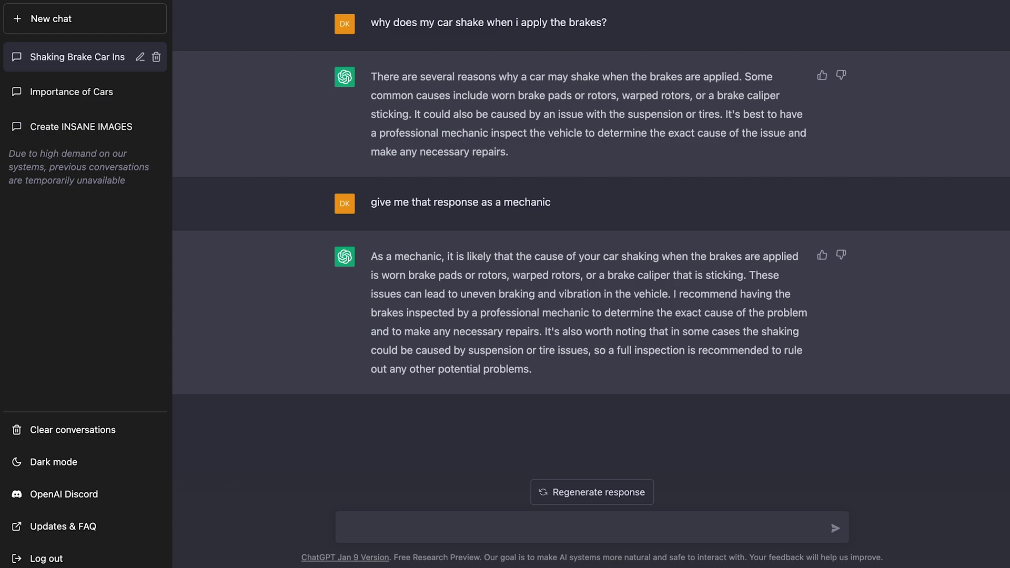
{"action": "type", "text": "give me t"}
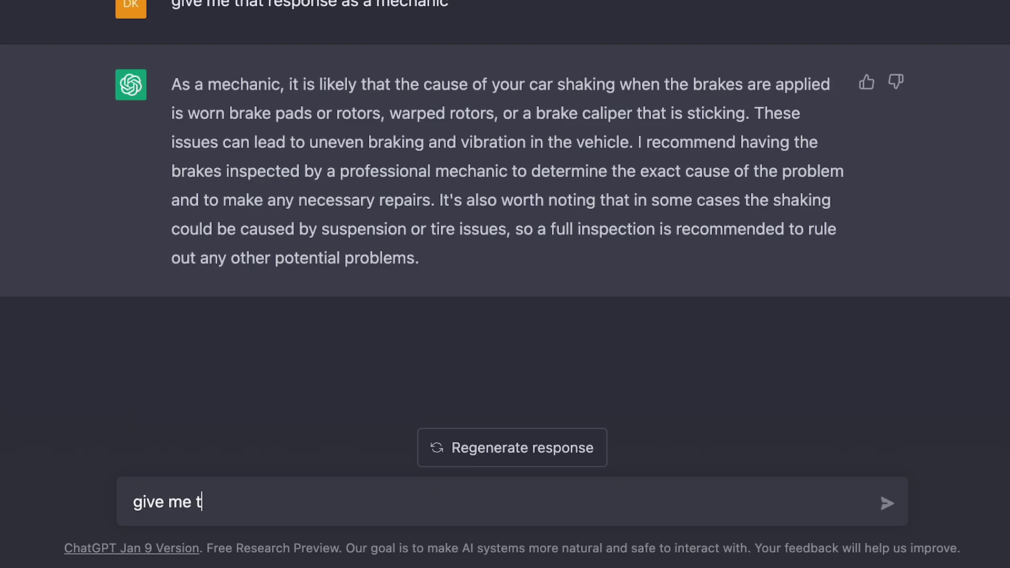
{"action": "type", "text": "hat response as a comedi"}
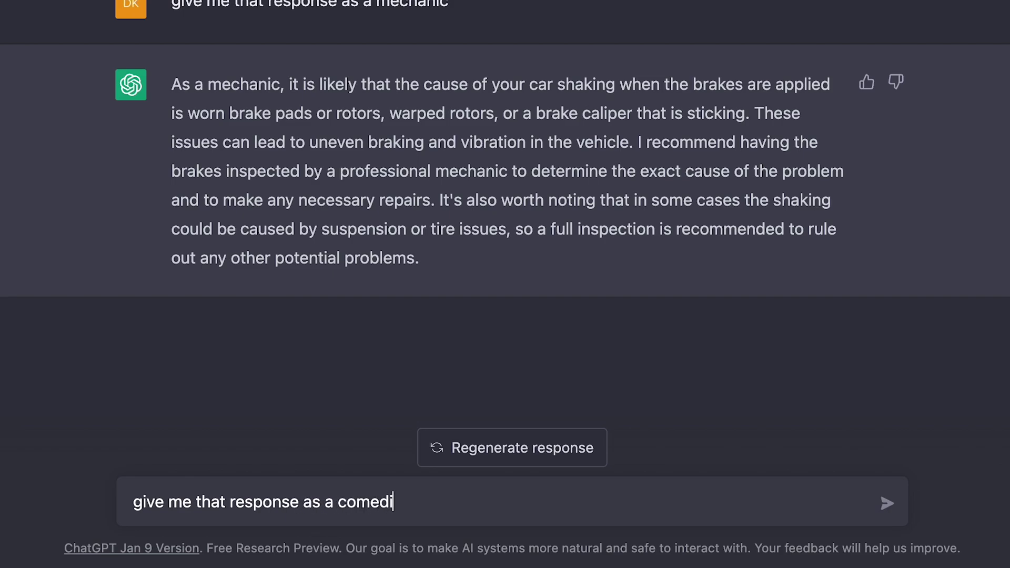
{"action": "type", "text": "an"}
Step: Send 'give me that response as a comedian' about the shaking brakes
{"action": "key", "text": "Return"}
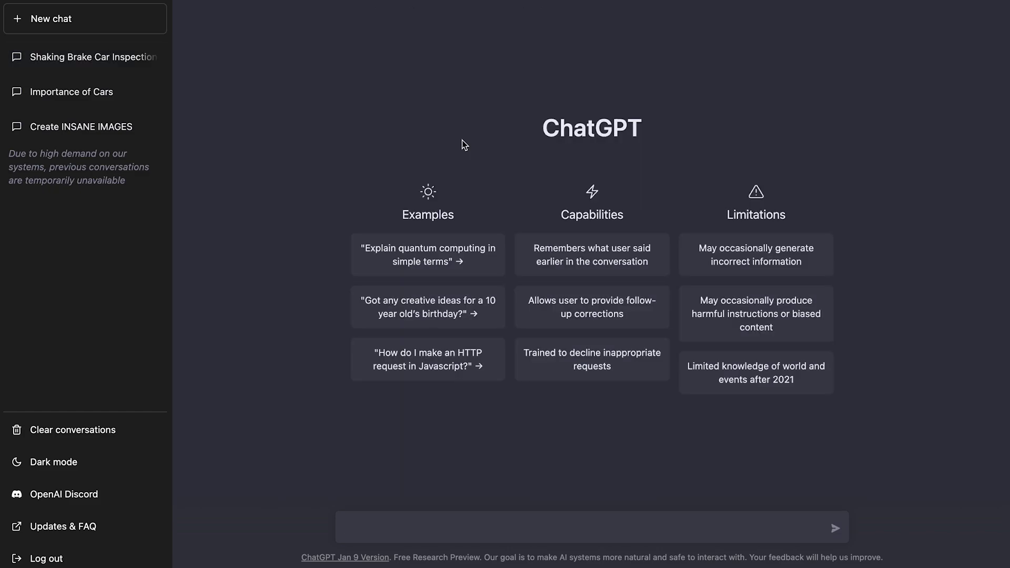
{"action": "type", "text": "tell me about "}
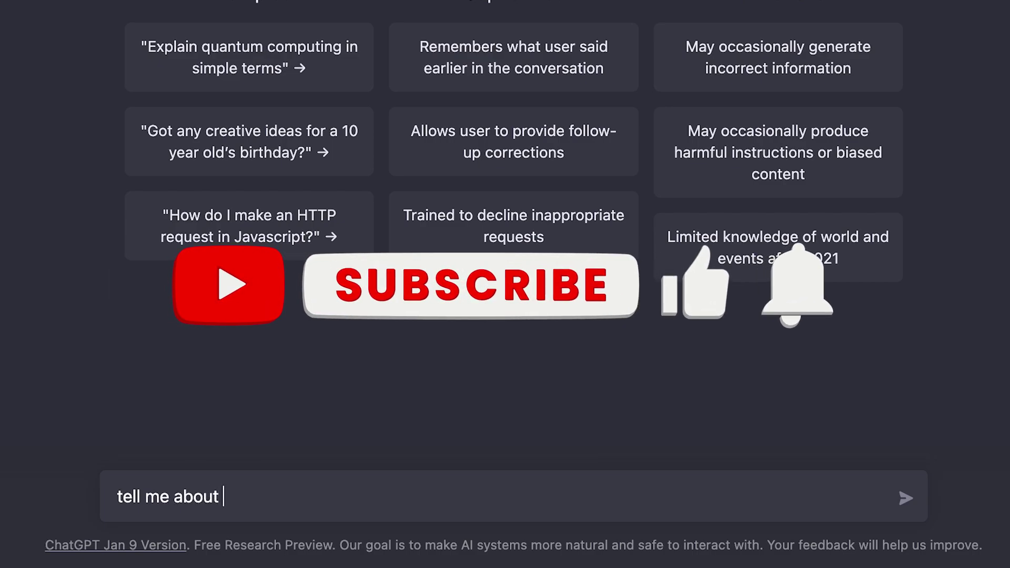
{"action": "type", "text": "new york city as"}
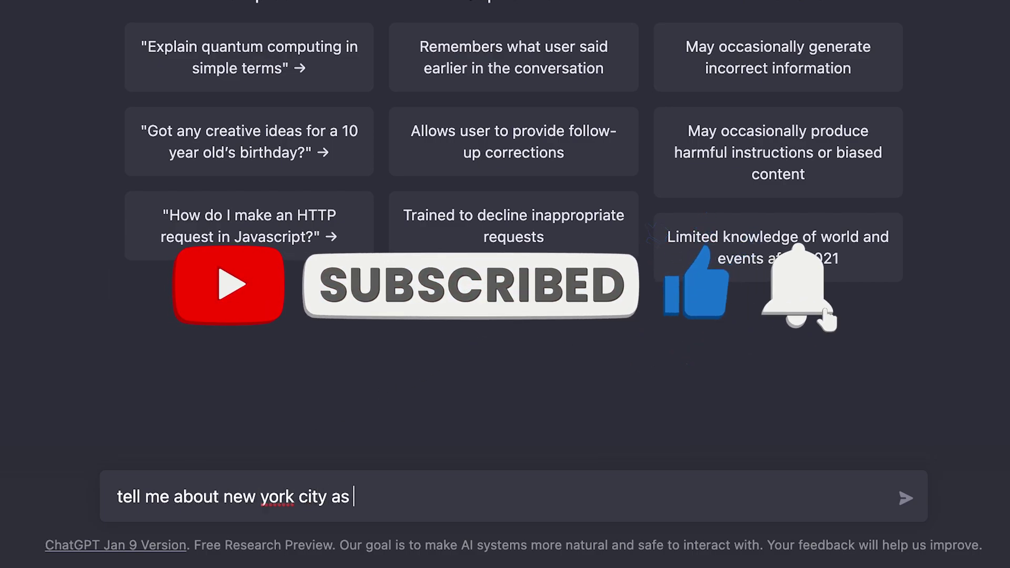
{"action": "type", "text": " batman"}
Step: Send 'tell me about new york city as batman', then 'take the role of batman and tell me about new york city'
{"action": "key", "text": "Return"}
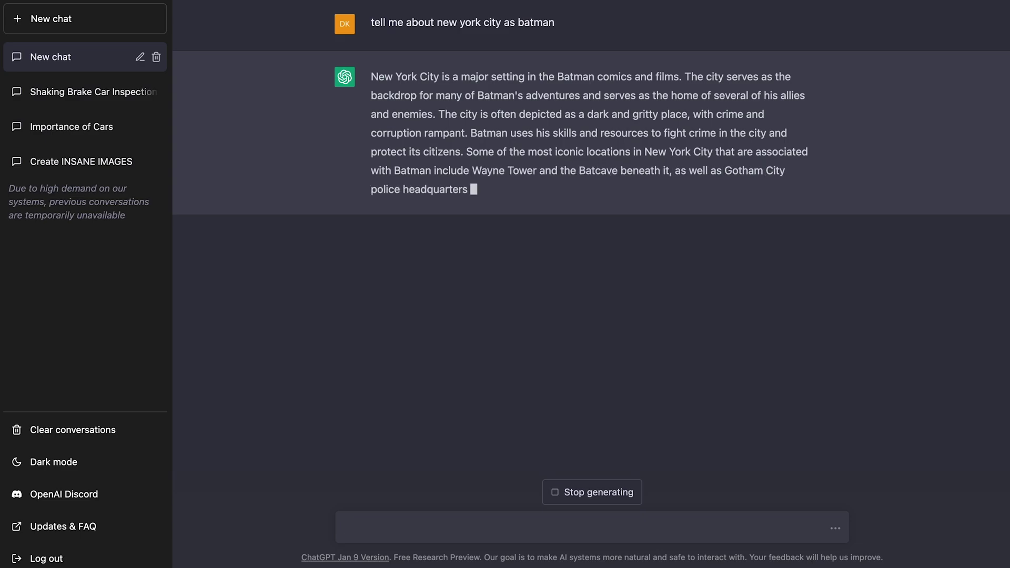
{"action": "type", "text": "take the ro"}
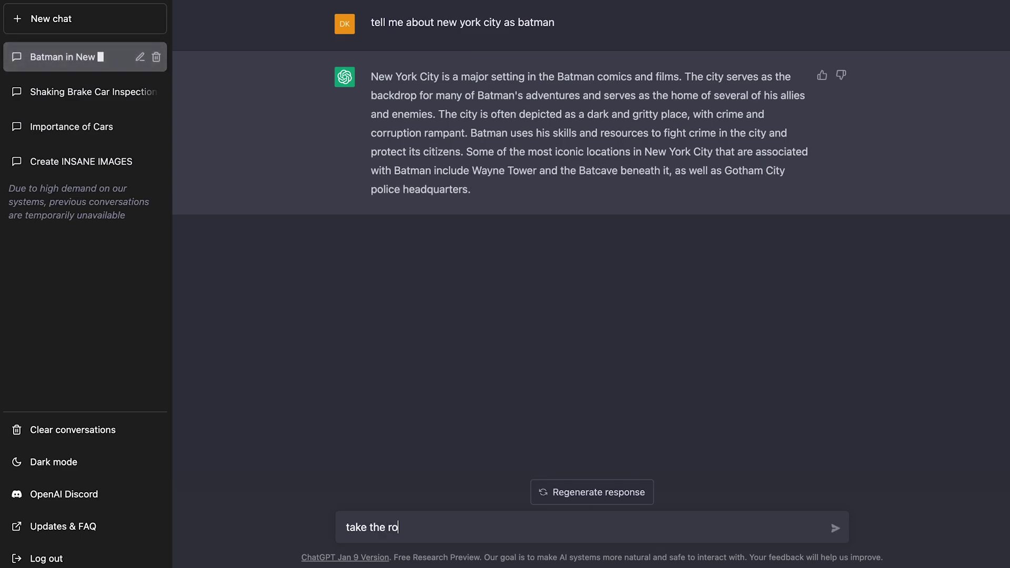
{"action": "type", "text": "le of batman and"}
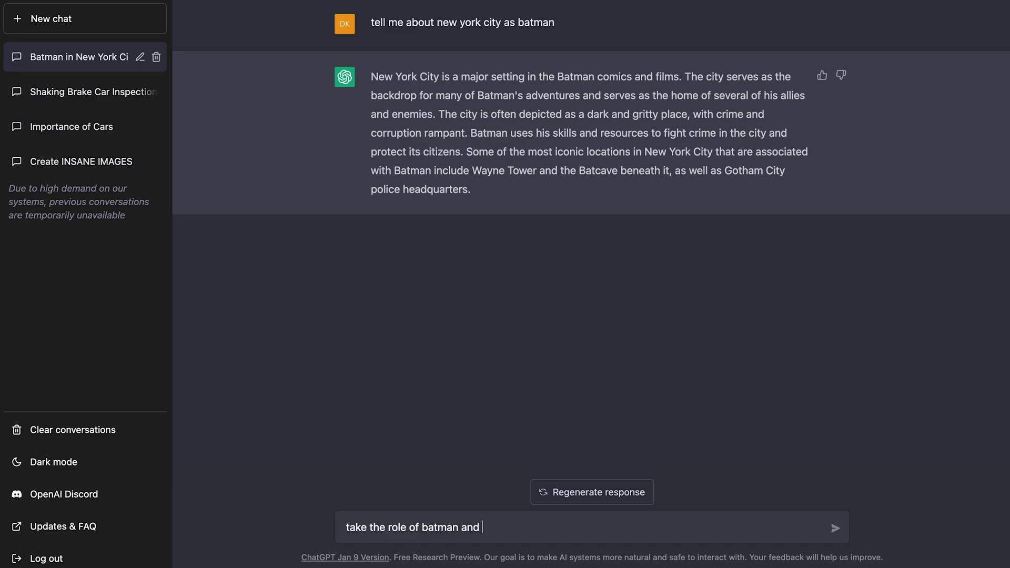
{"action": "type", "text": " tell me about new york"}
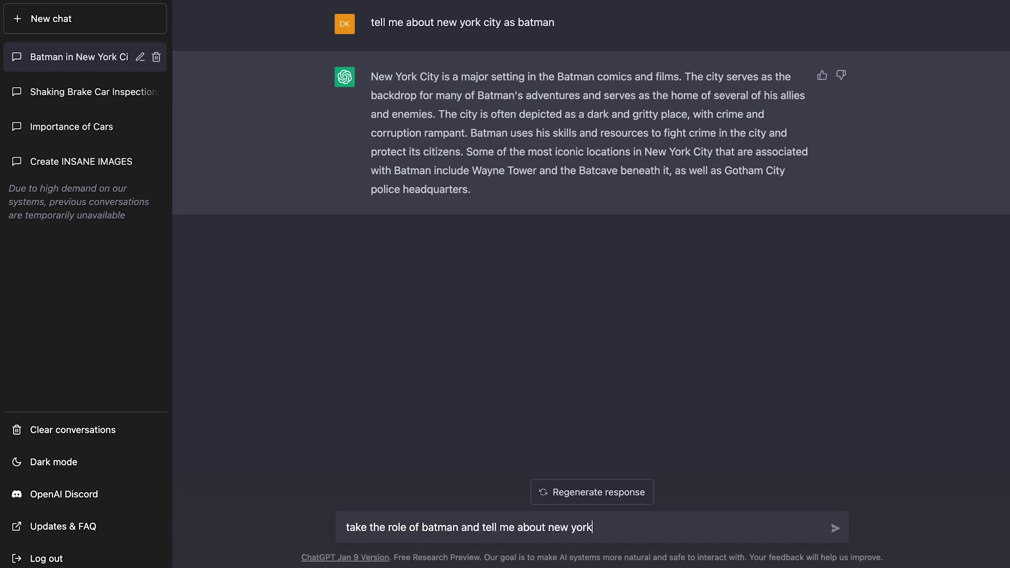
{"action": "type", "text": " city"}
{"action": "key", "text": "Return"}
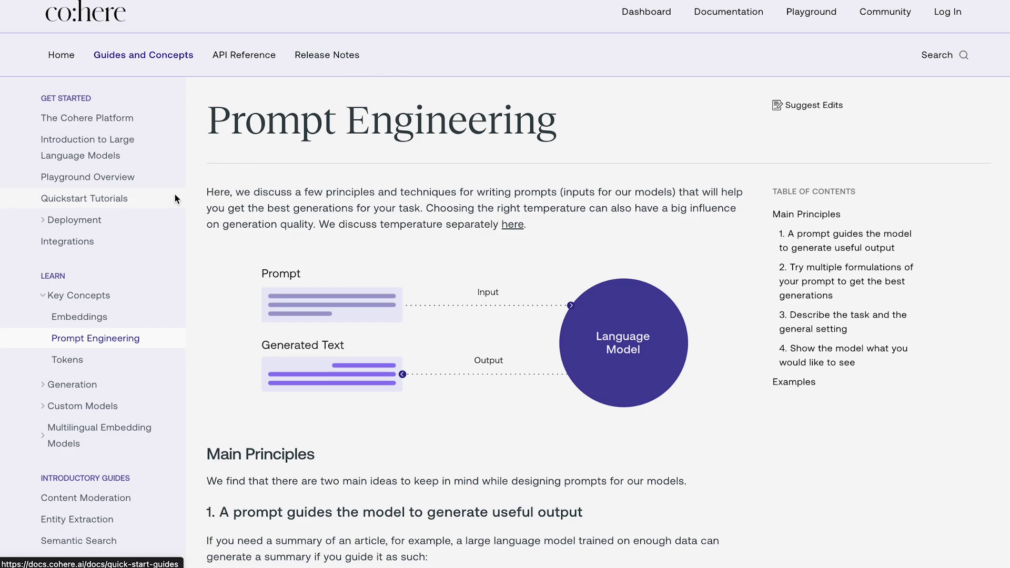
{"action": "scroll", "coordinate": [313, 141], "scroll_direction": "down", "scroll_amount": 1}
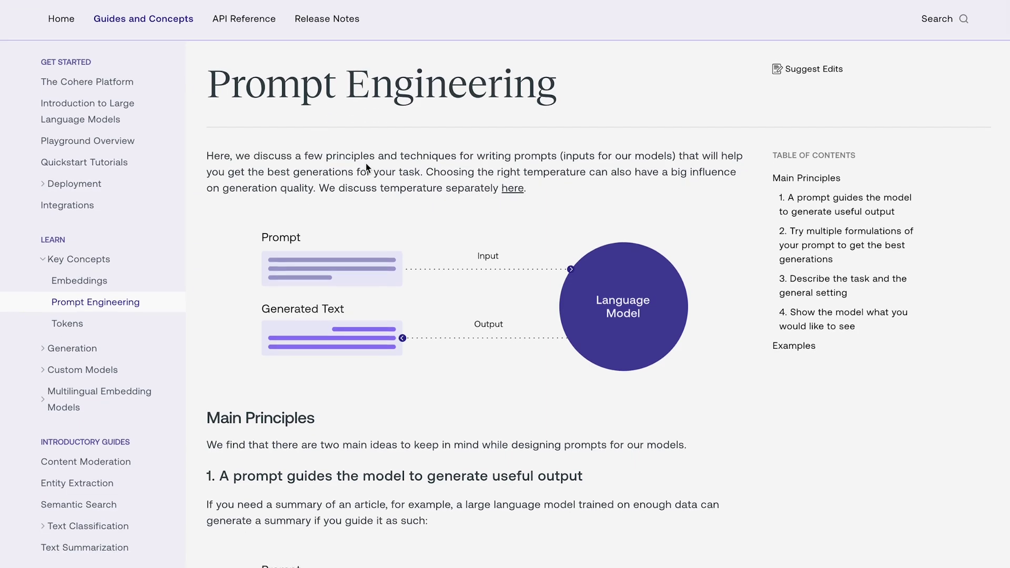
{"action": "scroll", "coordinate": [375, 171], "scroll_direction": "down", "scroll_amount": 2}
{"action": "scroll", "coordinate": [460, 285], "scroll_direction": "down", "scroll_amount": 3}
{"action": "scroll", "coordinate": [459, 285], "scroll_direction": "down", "scroll_amount": 3}
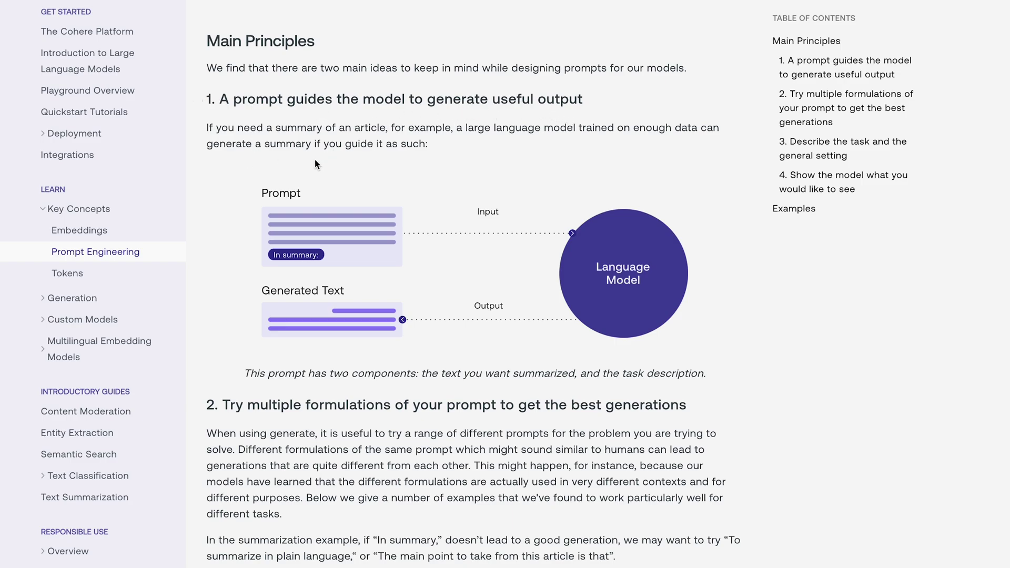
{"action": "scroll", "coordinate": [296, 222], "scroll_direction": "down", "scroll_amount": 5}
{"action": "scroll", "coordinate": [295, 222], "scroll_direction": "down", "scroll_amount": 10}
{"action": "scroll", "coordinate": [237, 217], "scroll_direction": "down", "scroll_amount": 4}
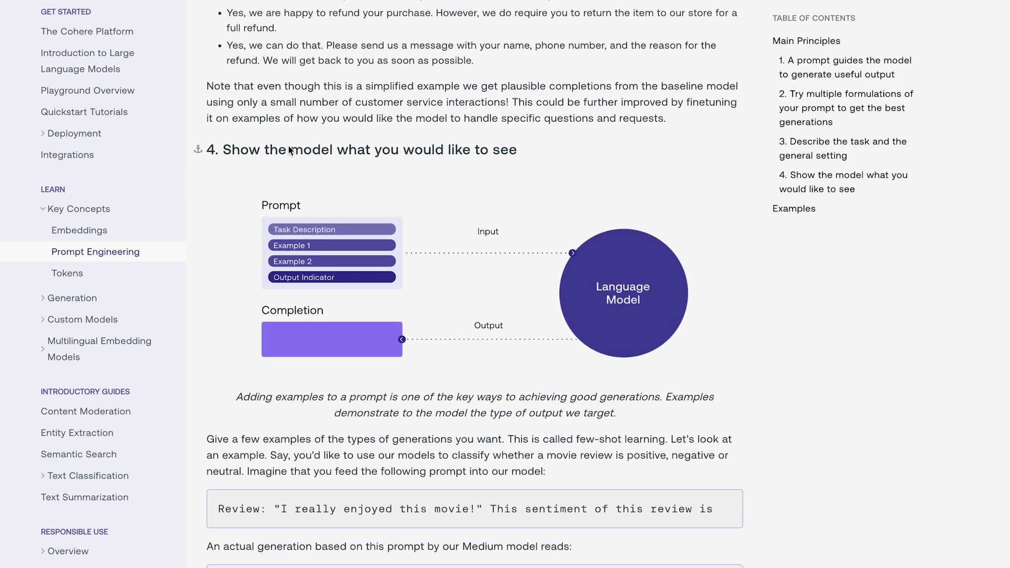
{"action": "mouse_move", "coordinate": [335, 148]}
{"action": "scroll", "coordinate": [490, 300], "scroll_direction": "down", "scroll_amount": 12}
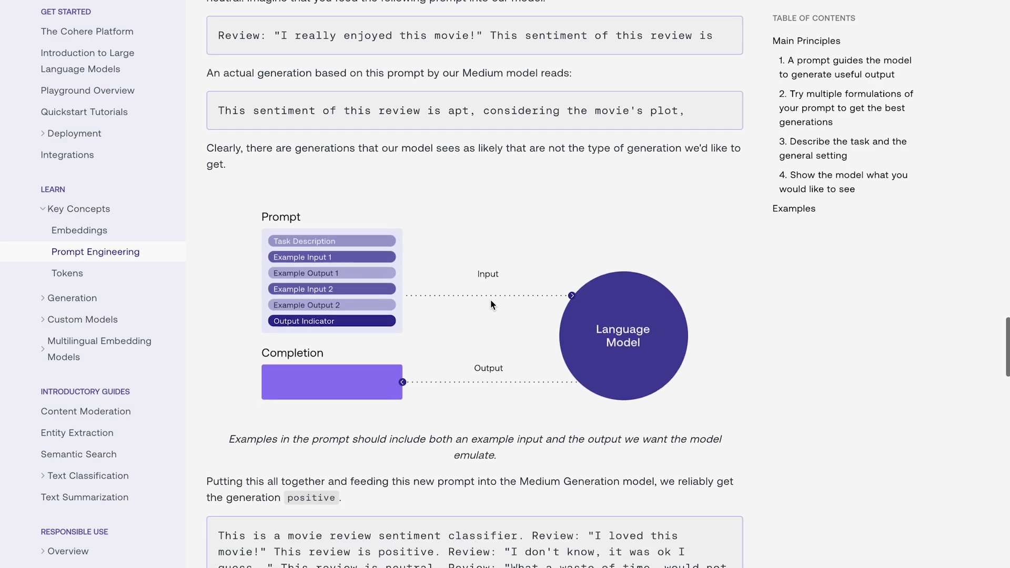
{"action": "scroll", "coordinate": [490, 298], "scroll_direction": "down", "scroll_amount": 3}
{"action": "scroll", "coordinate": [490, 299], "scroll_direction": "down", "scroll_amount": 4}
{"action": "scroll", "coordinate": [491, 300], "scroll_direction": "down", "scroll_amount": 5}
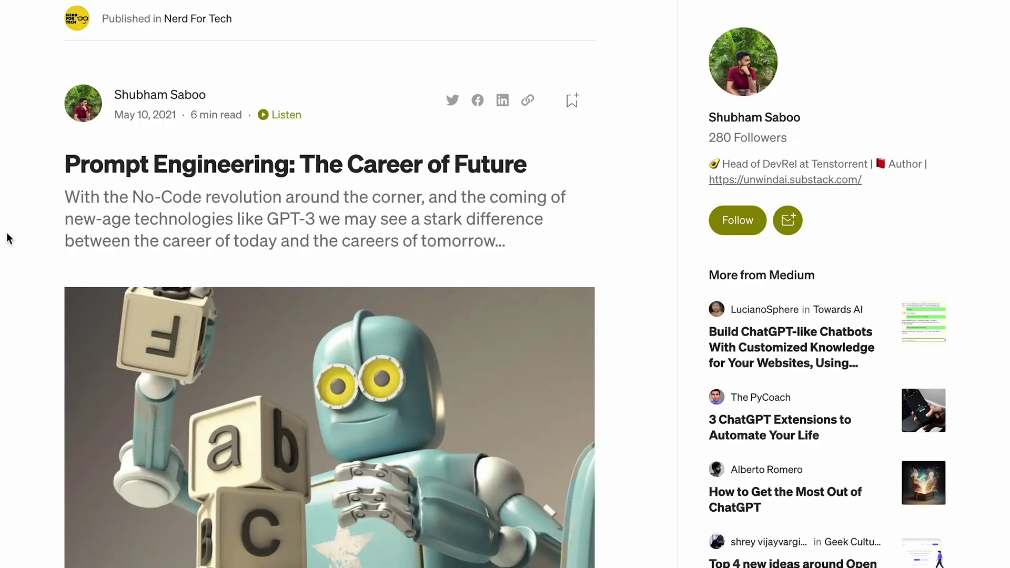
{"action": "scroll", "coordinate": [5, 261], "scroll_direction": "down", "scroll_amount": 1}
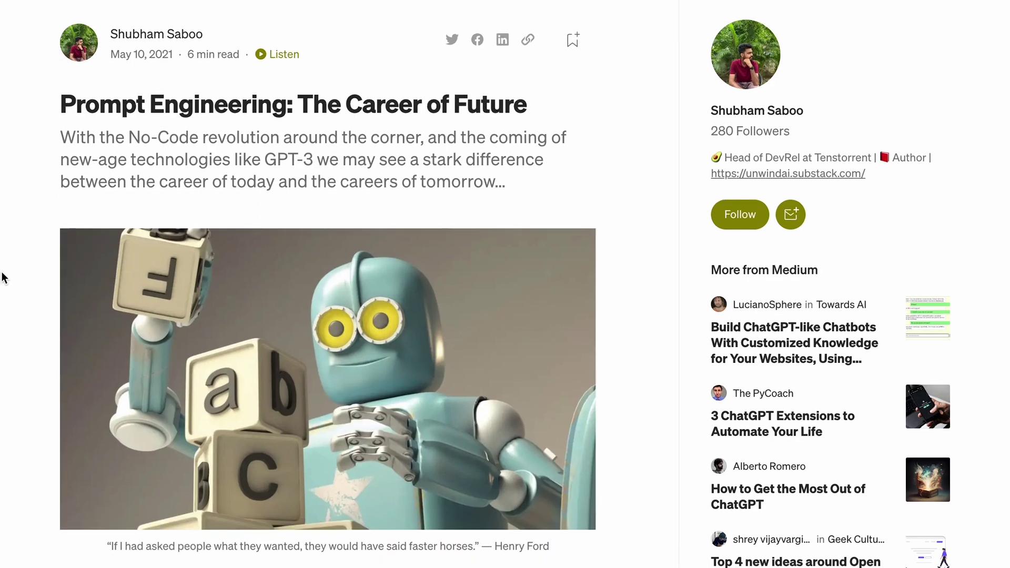